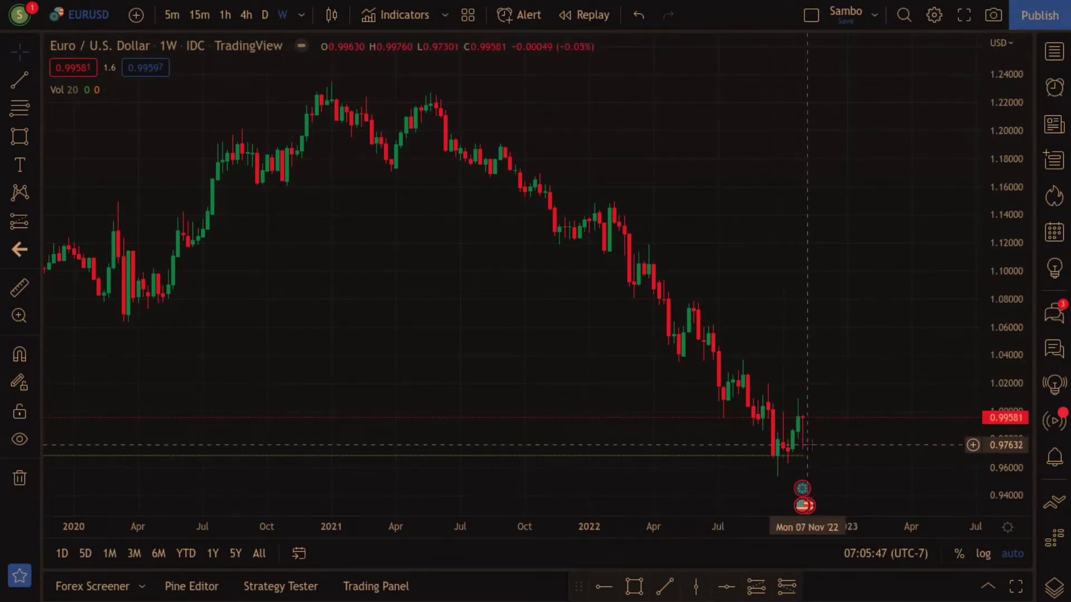
Step: Draw a thin rectangle zone at the 2022 low near 0.96, from 12 September 2022 to about the start of 2023
click(635, 585)
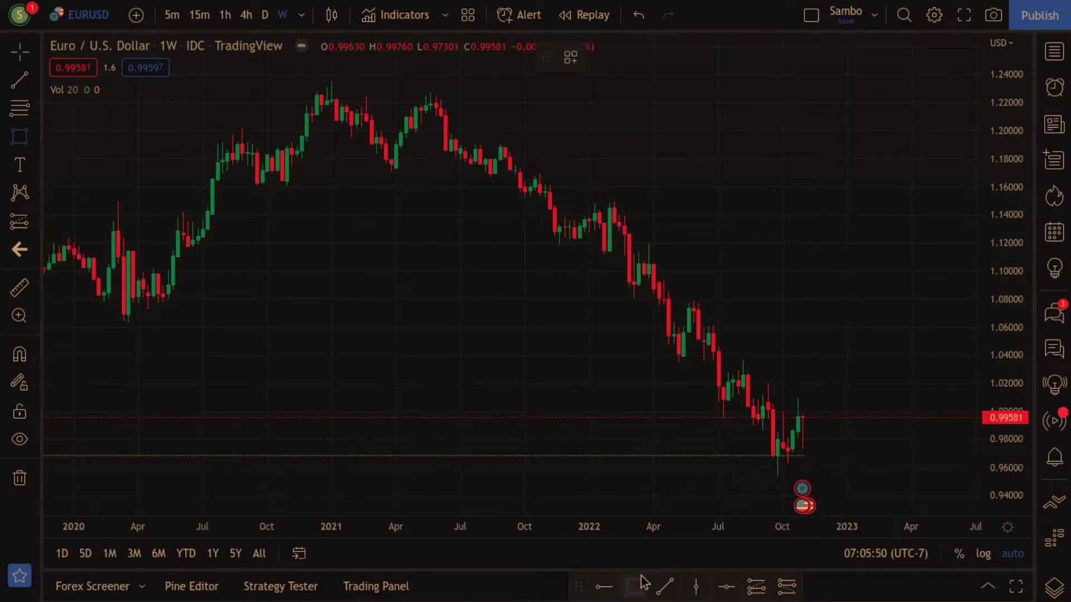
click(768, 469)
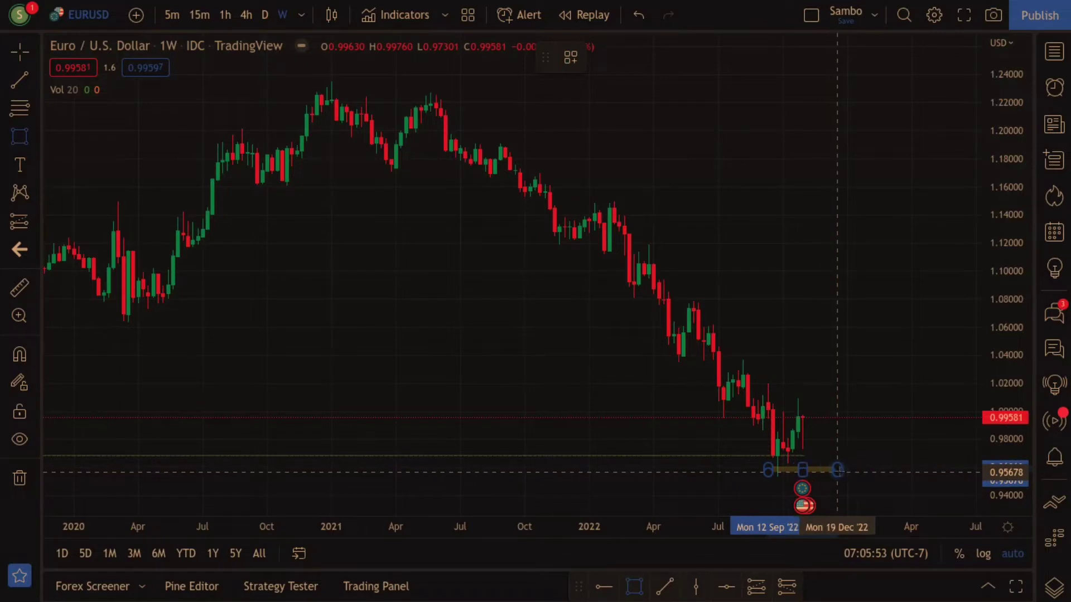
click(846, 470)
click(847, 339)
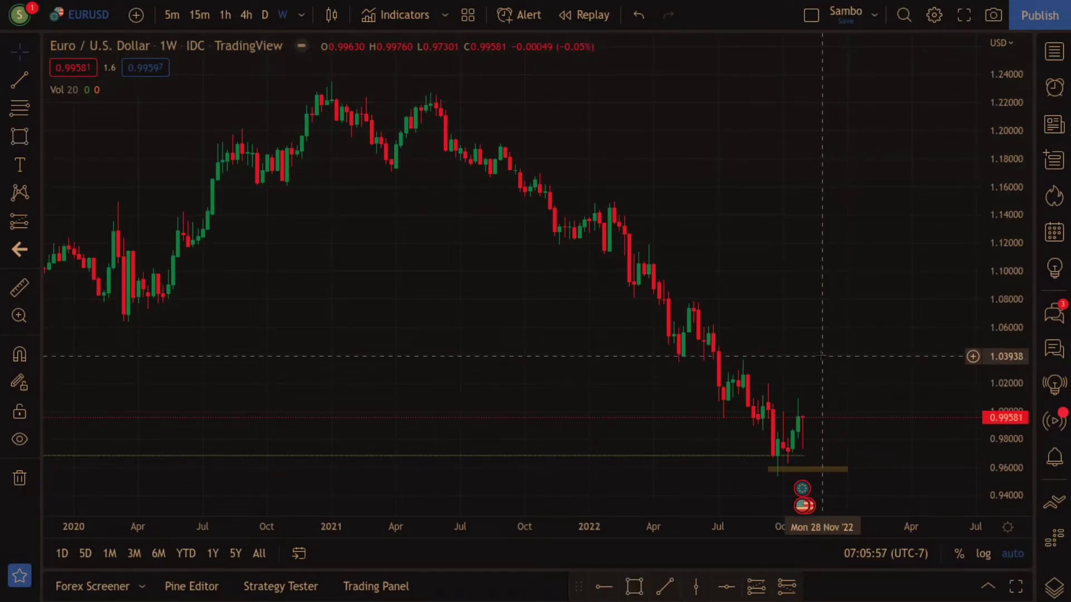
Step: Draw a rectangle zone over the September 2022 high near 1.02 and lower the bottom zone to about 0.953–0.957 at the swing low
click(636, 587)
scroll(722, 345, up, 3)
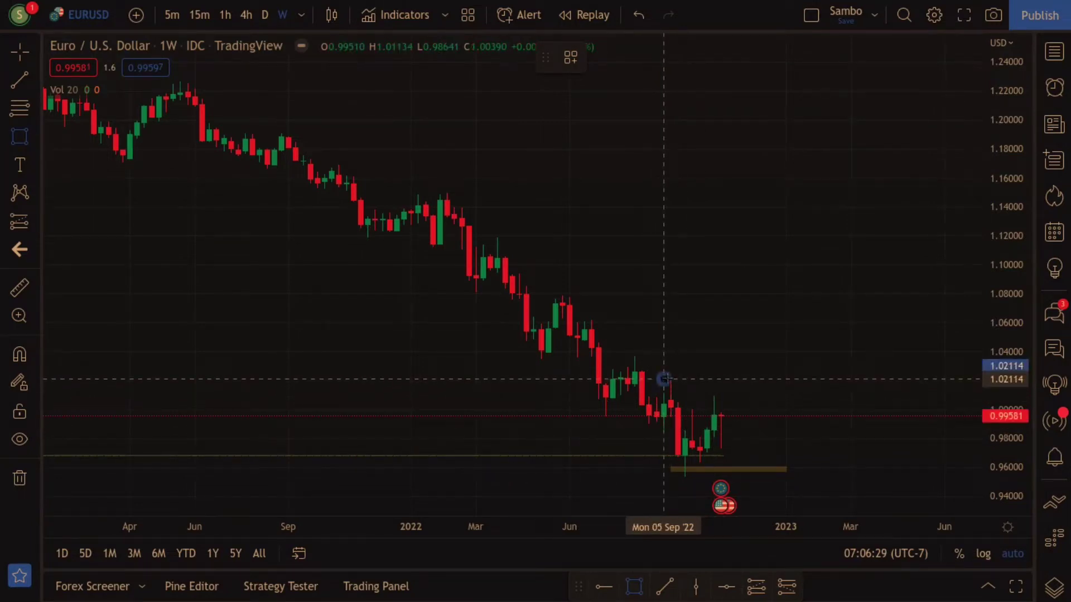
mouse_move(663, 379)
mouse_down()
mouse_move(837, 359)
mouse_move(786, 382)
mouse_up()
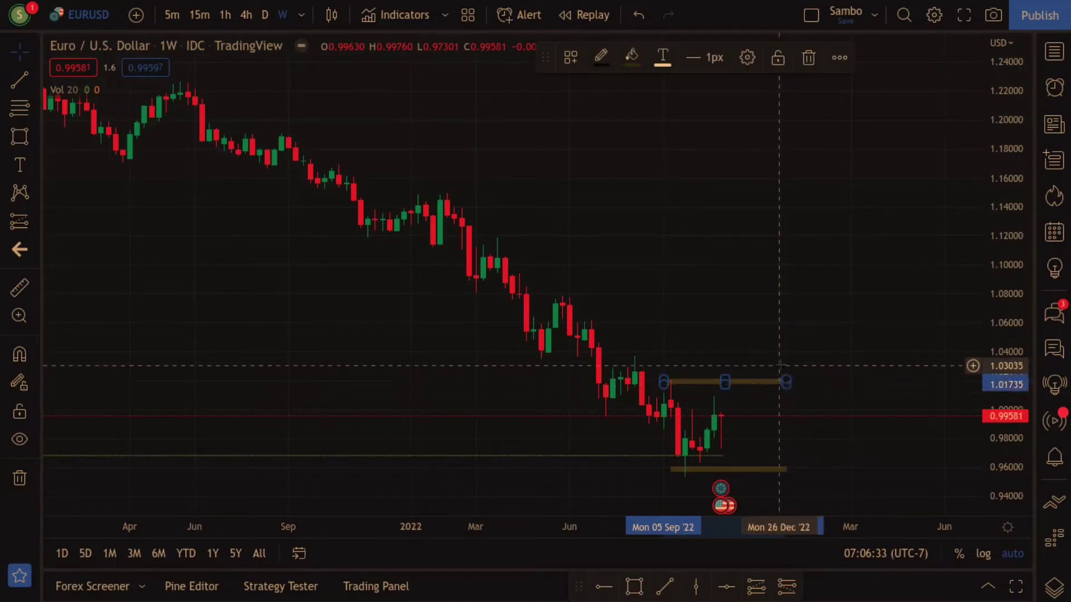
click(779, 365)
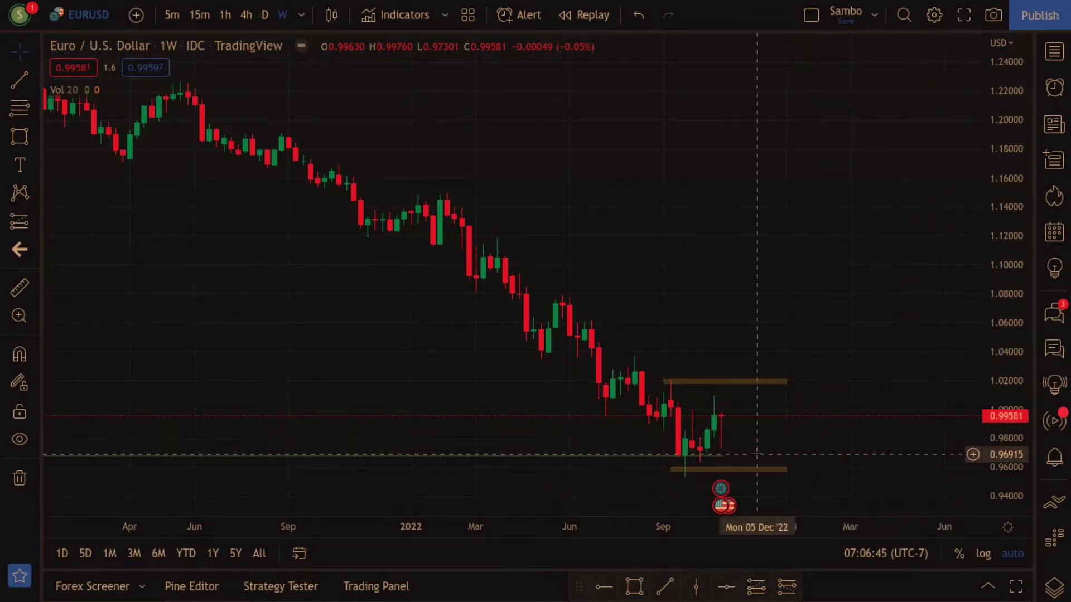
drag(762, 472, 760, 474)
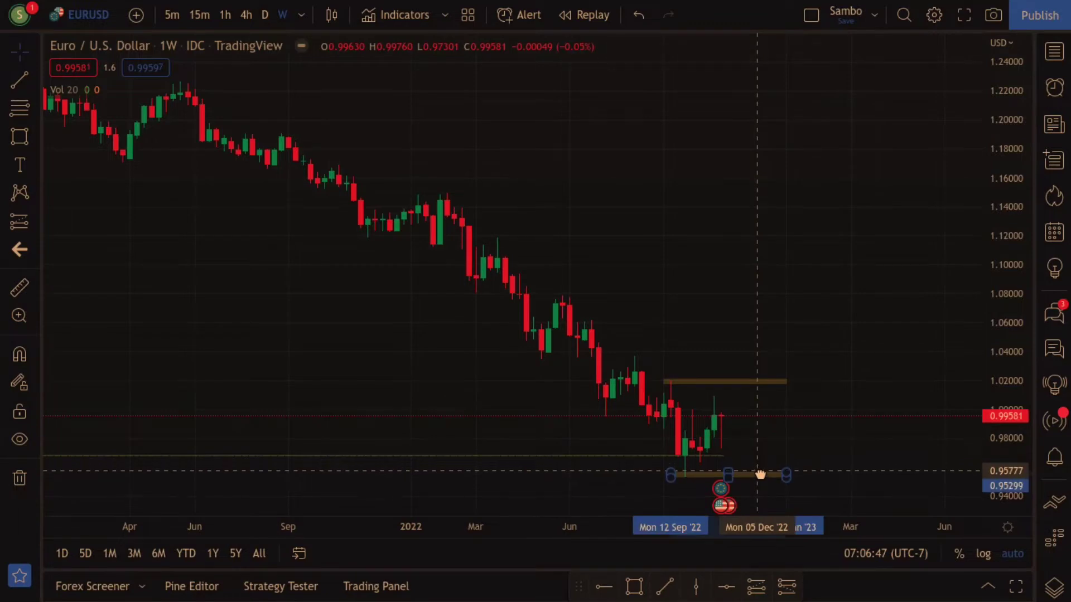
click(816, 403)
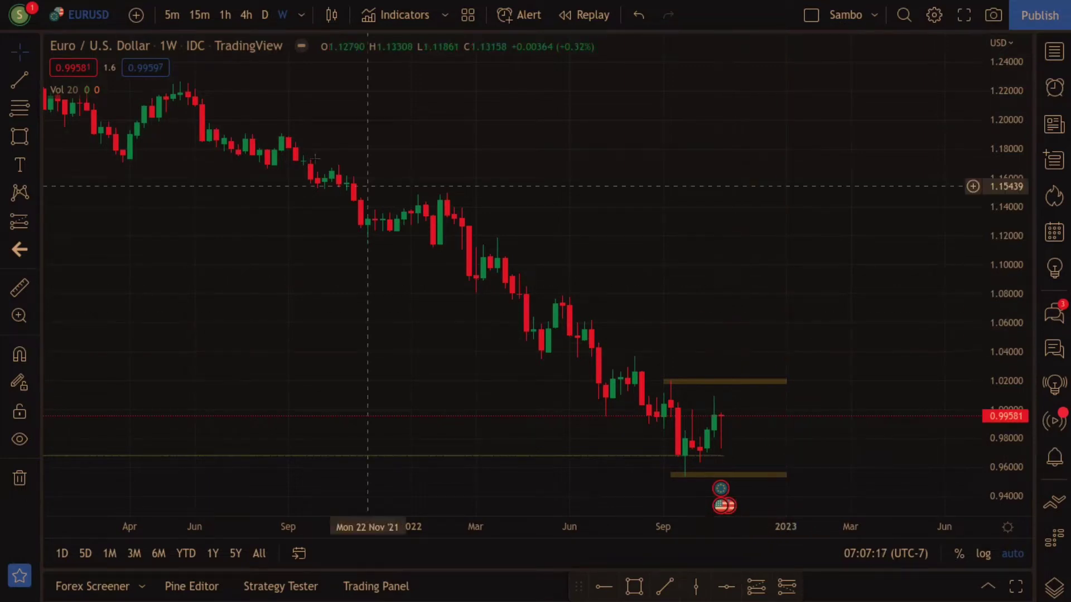
Step: On the daily chart, draw rectangle zones at the early November low, about 0.973–0.976, and at the late October high near 1.009
click(262, 15)
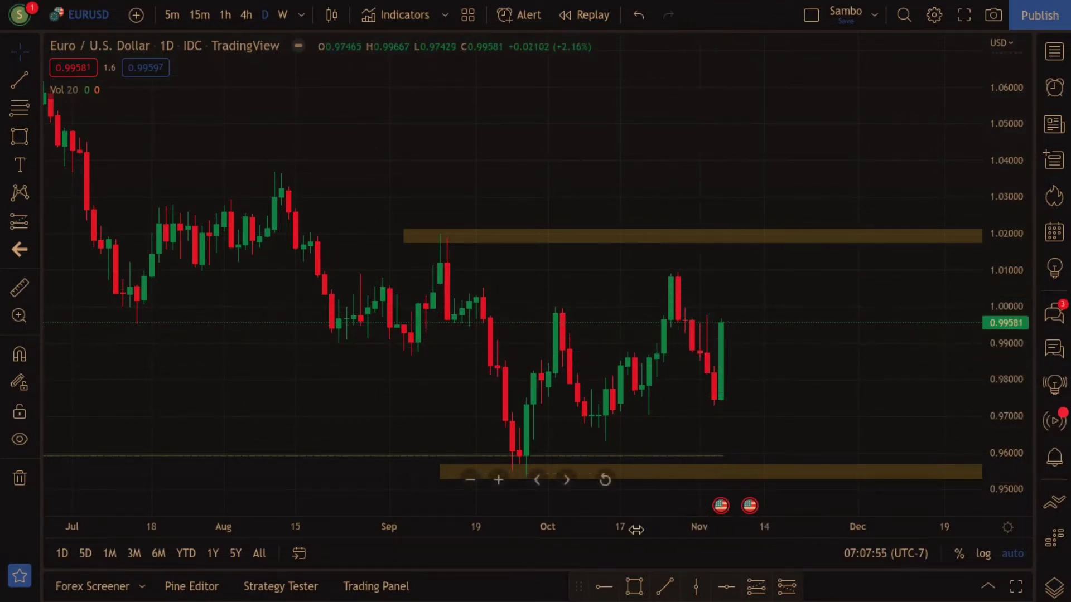
click(636, 585)
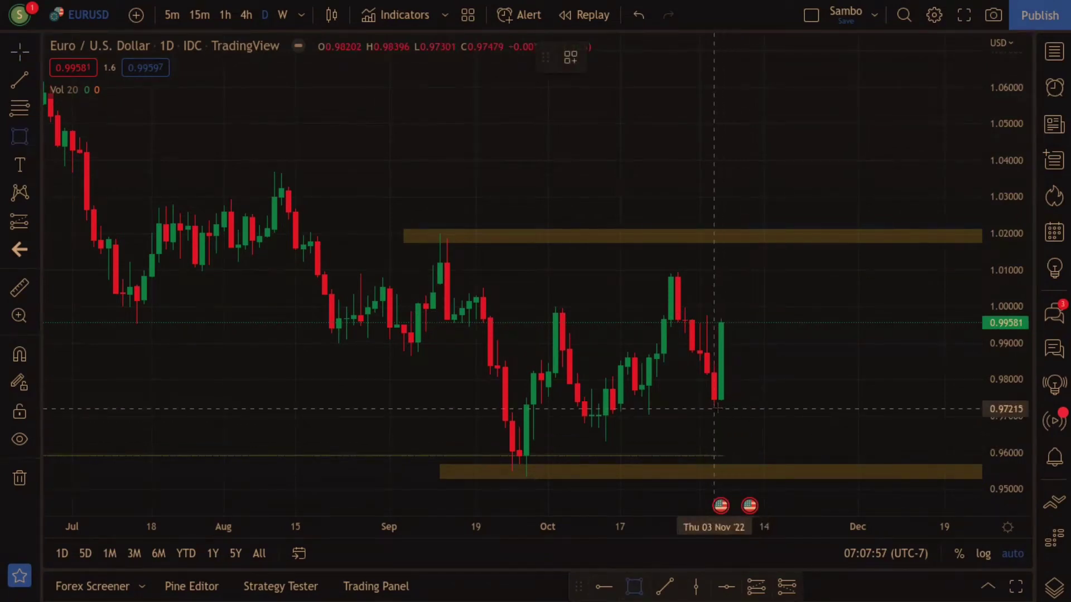
mouse_move(707, 407)
mouse_down()
mouse_move(930, 406)
mouse_move(944, 397)
mouse_up()
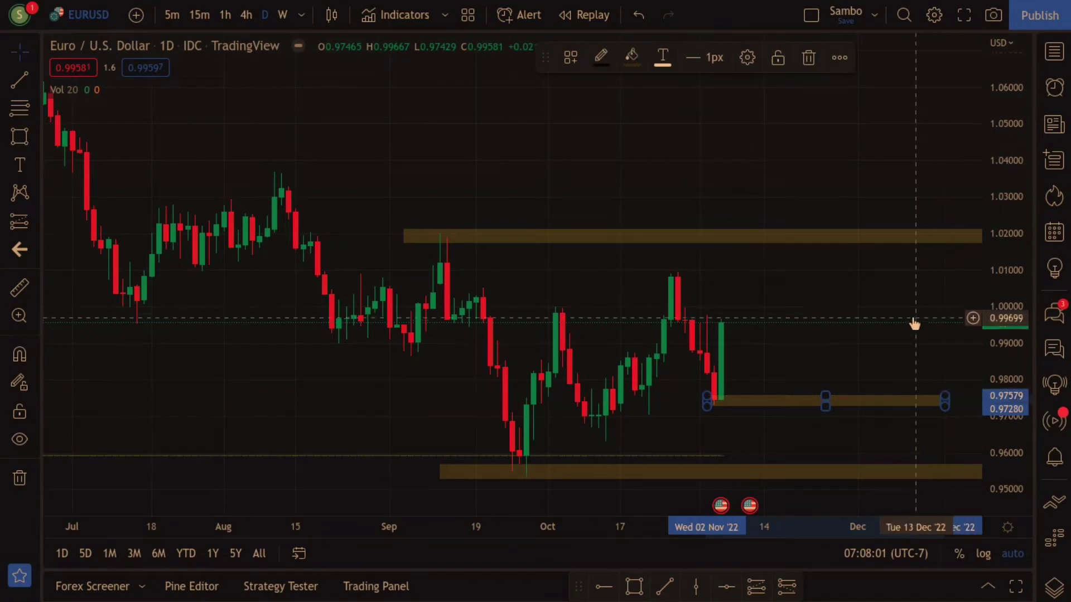
click(895, 290)
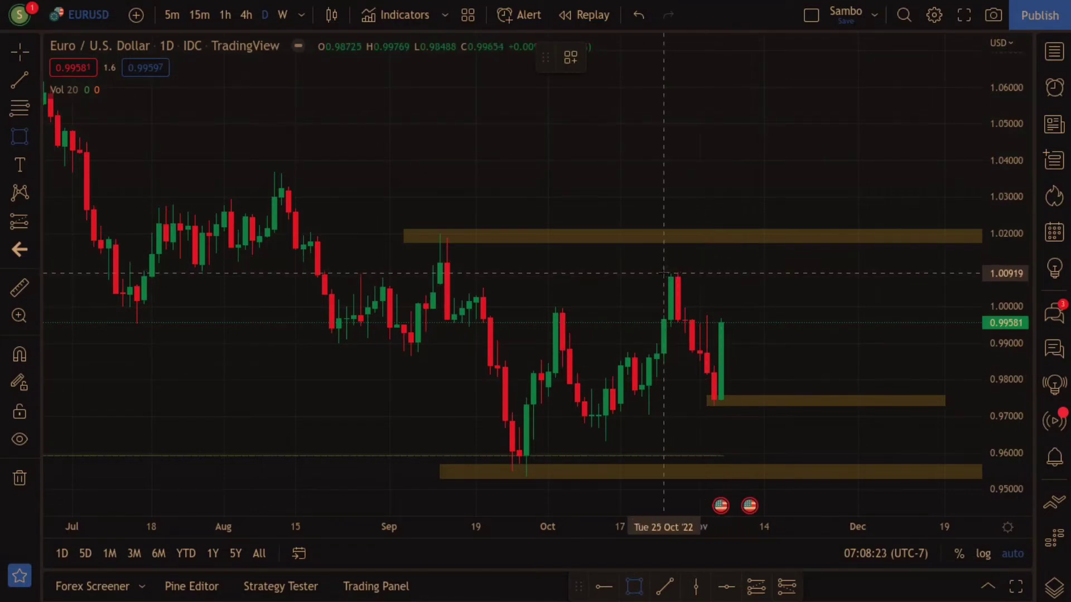
mouse_move(663, 272)
mouse_down()
mouse_move(848, 313)
mouse_move(945, 277)
mouse_up()
click(822, 198)
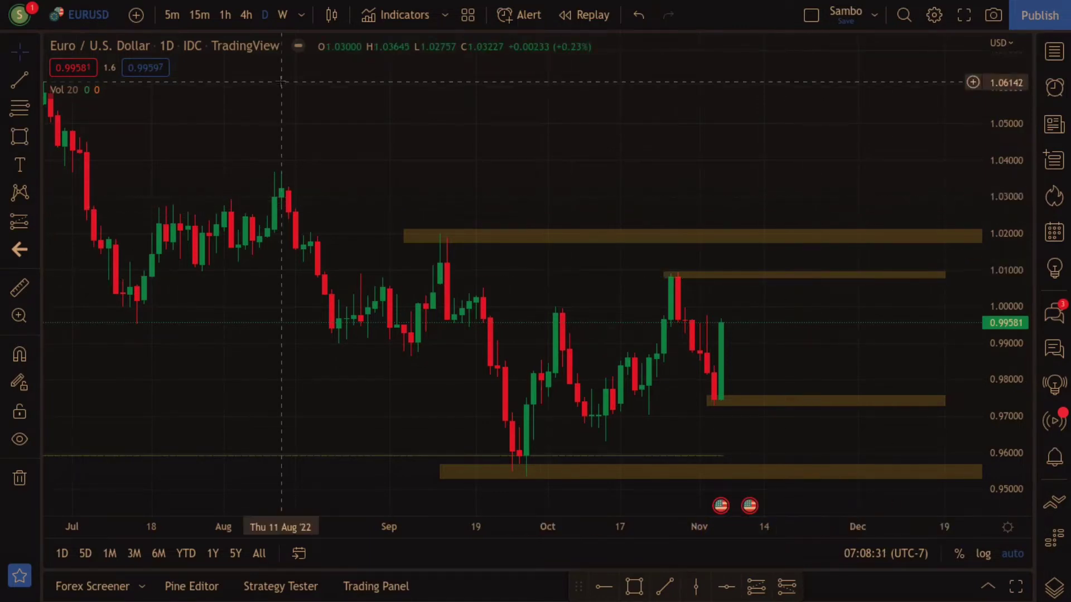
Step: On the 4-hour chart, draw a thin rectangle zone at the 2 November wick high, just below 0.998
click(246, 22)
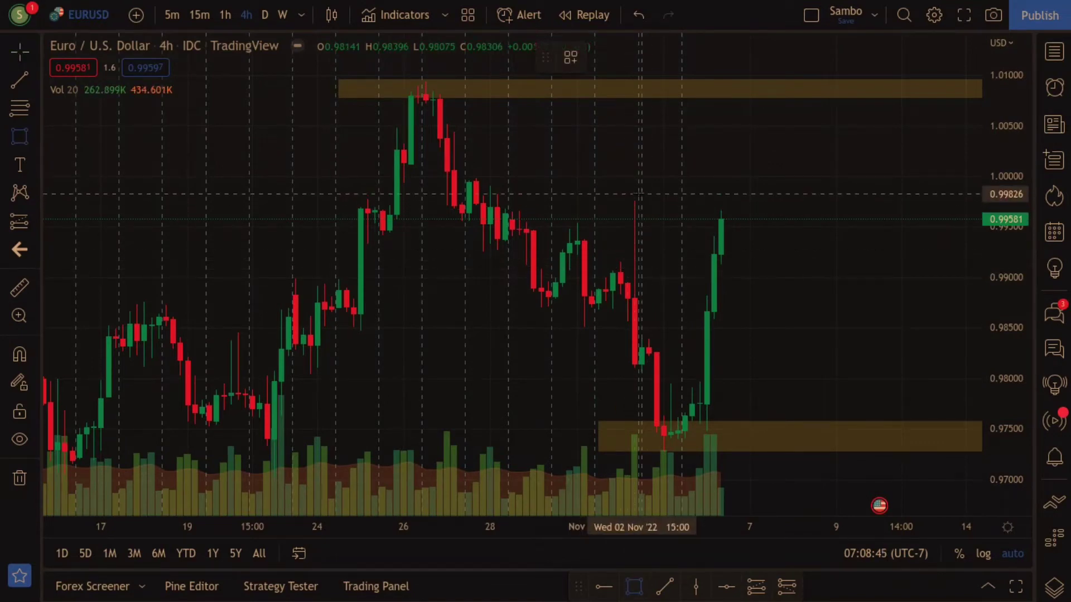
mouse_move(629, 199)
mouse_down()
mouse_move(878, 227)
mouse_move(902, 207)
mouse_up()
click(820, 167)
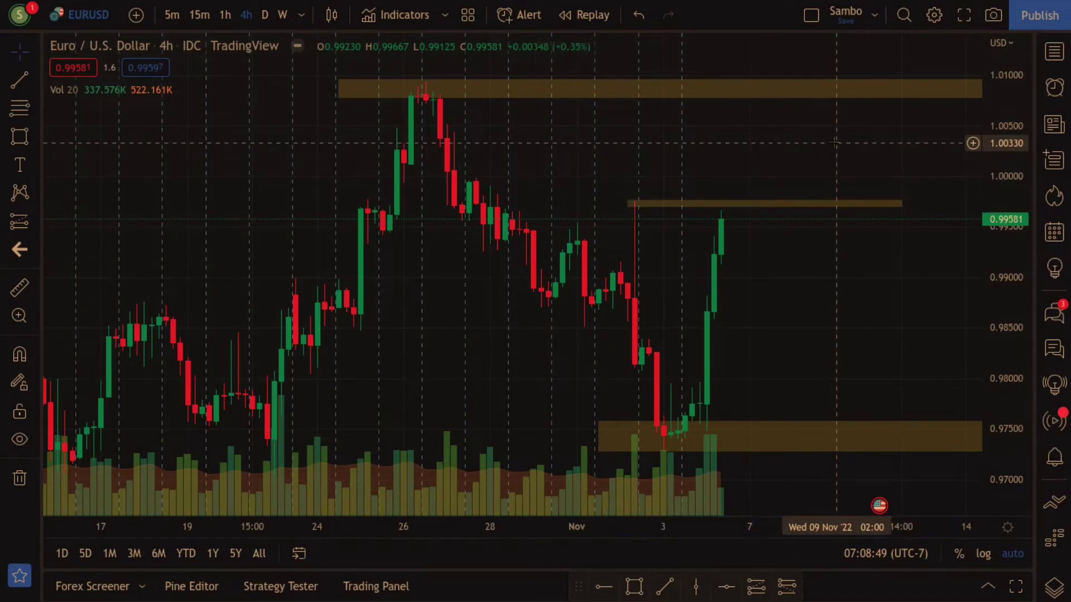
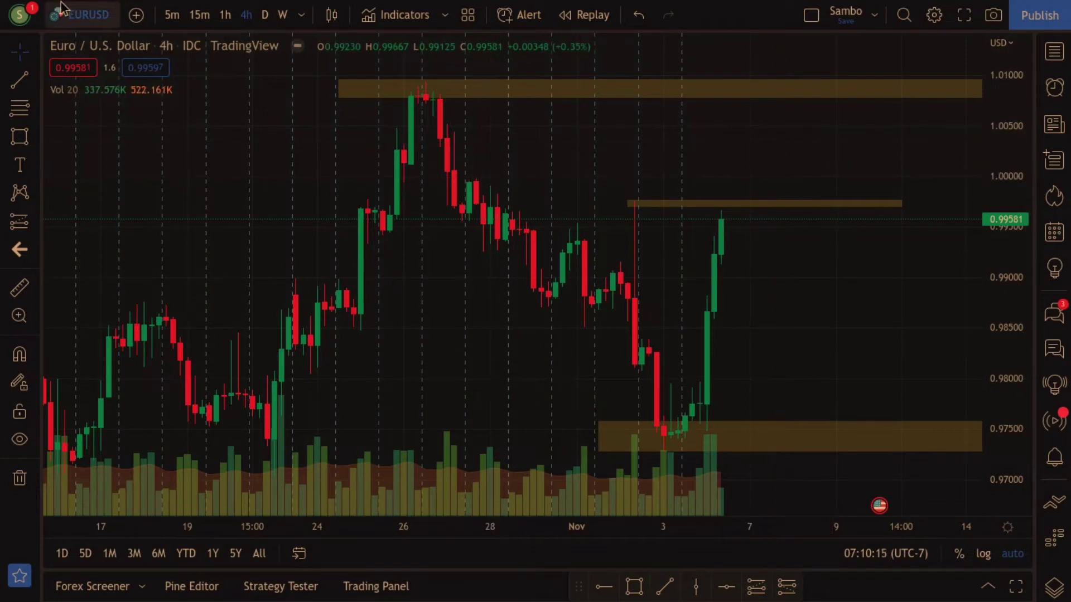
Step: On the 15-minute chart, draw a rectangle zone at about 0.9881–0.9886, from 05:45 to 14:00 on 4 November
click(226, 17)
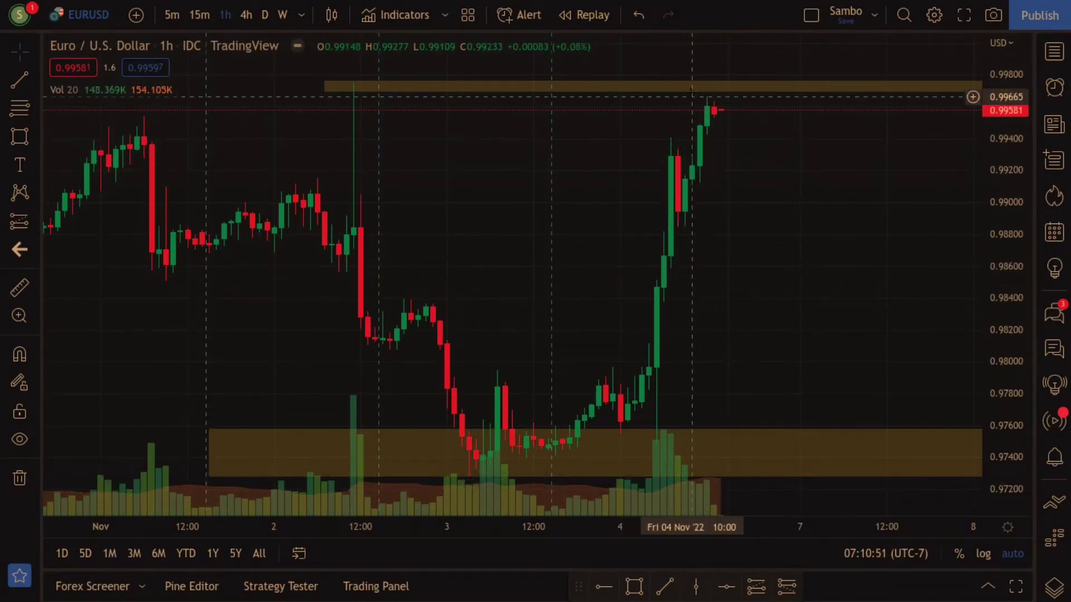
click(202, 15)
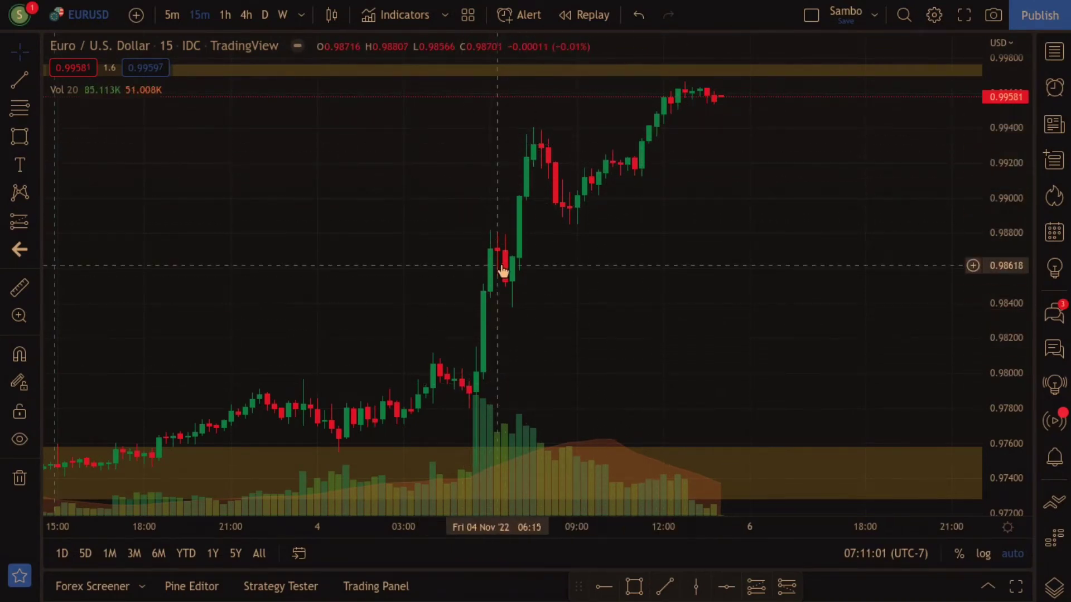
click(225, 14)
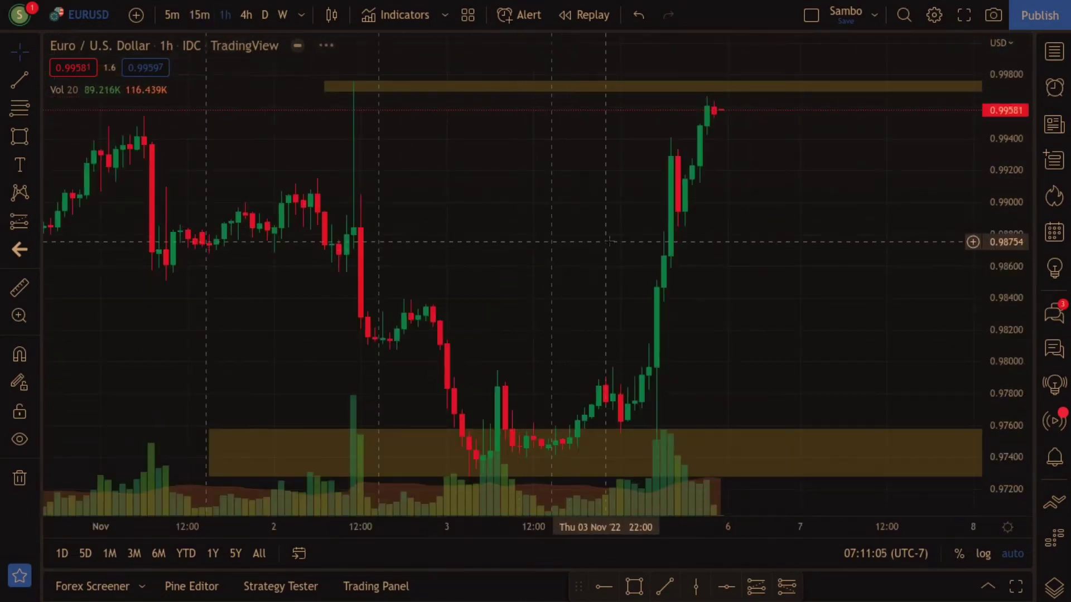
click(203, 22)
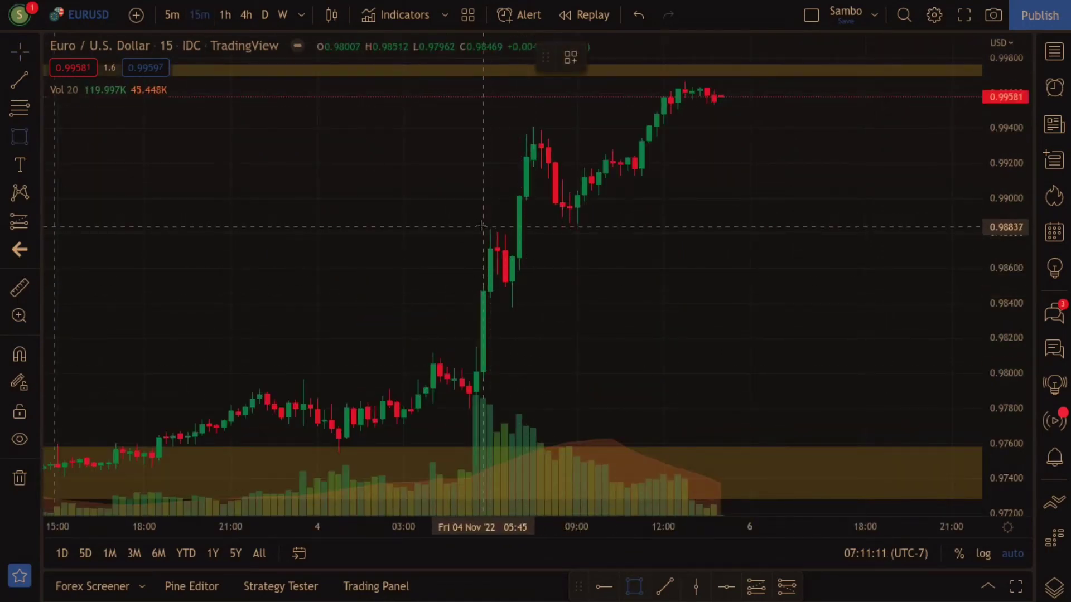
mouse_move(483, 225)
mouse_down()
mouse_move(655, 249)
mouse_move(712, 225)
mouse_move(721, 233)
mouse_up()
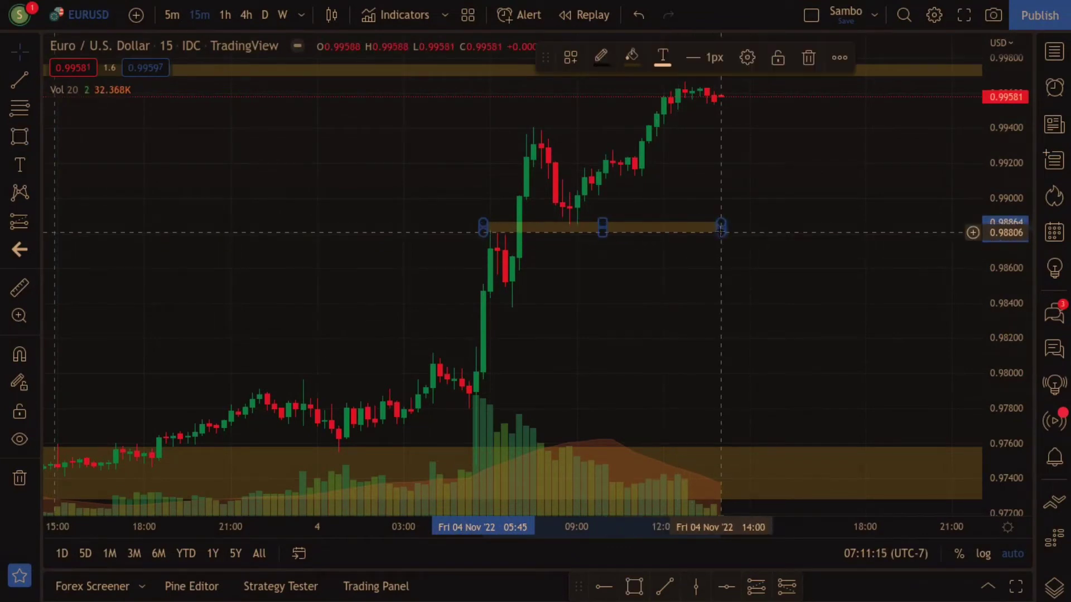
click(822, 184)
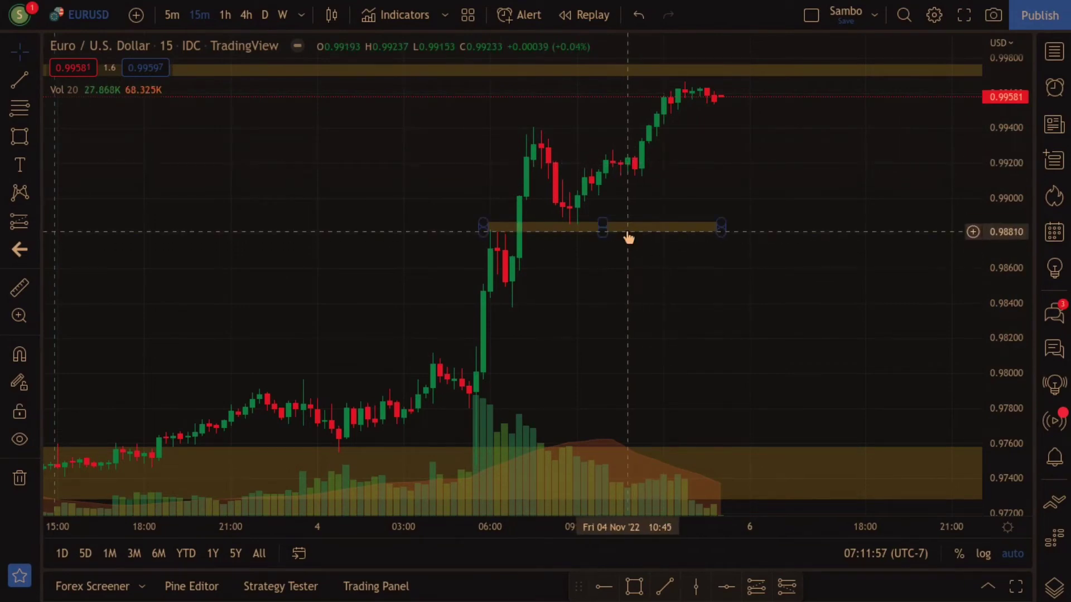
Step: Move the 15-minute rectangle zone up to the 4 November swing high at about 0.994, starting around 07:00
mouse_move(626, 228)
mouse_down()
mouse_move(683, 207)
mouse_move(729, 158)
mouse_up()
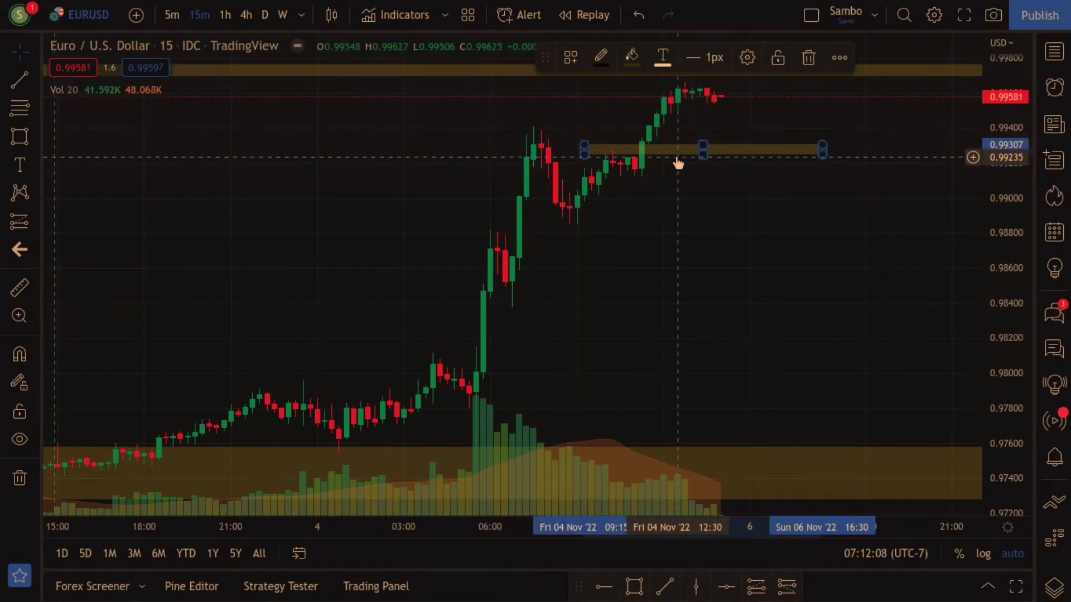
drag(677, 162, 612, 141)
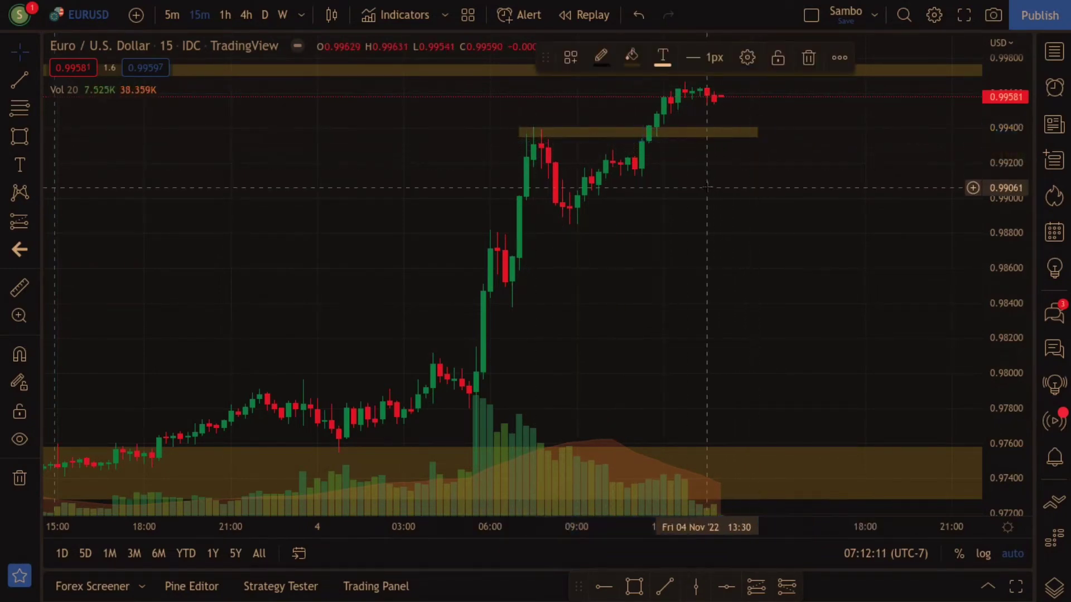
click(717, 144)
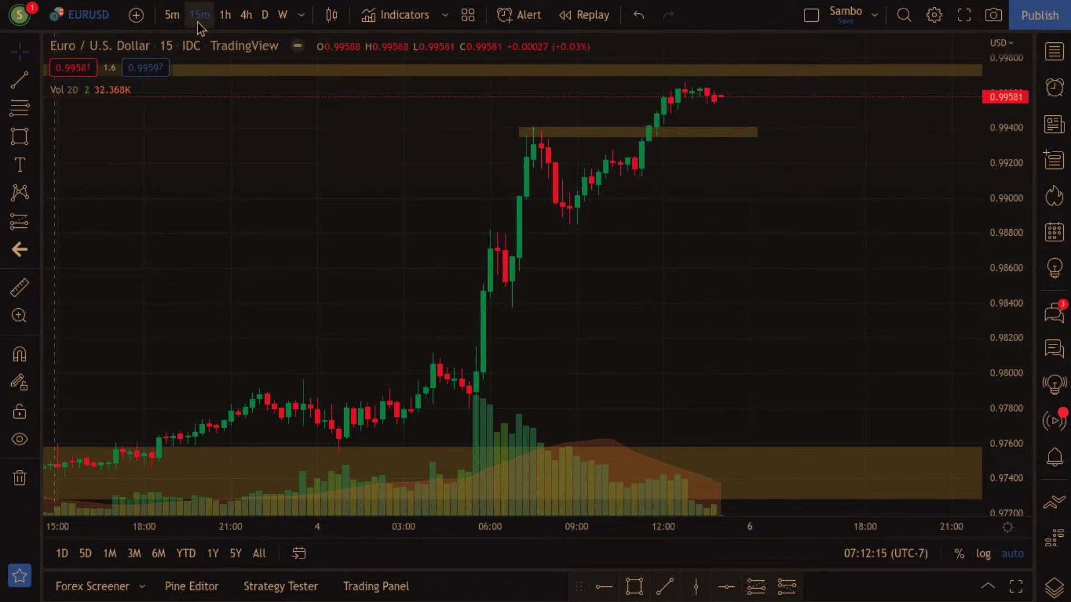
Step: On the 1-hour chart, extend the end of the zone near 0.994 to about 04:00 on 7 November
click(226, 22)
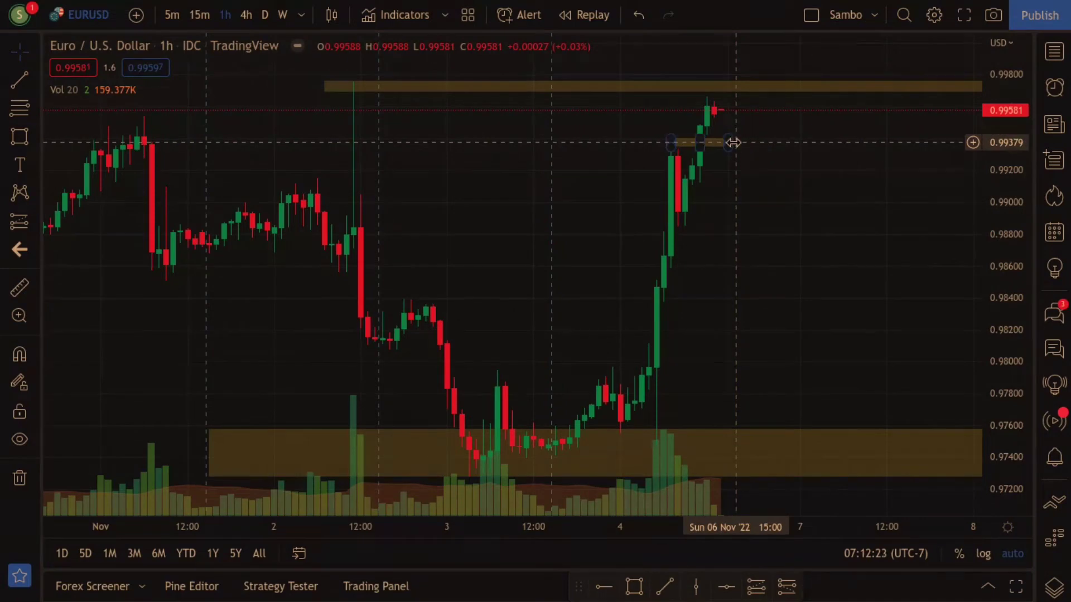
drag(733, 143, 827, 143)
click(807, 183)
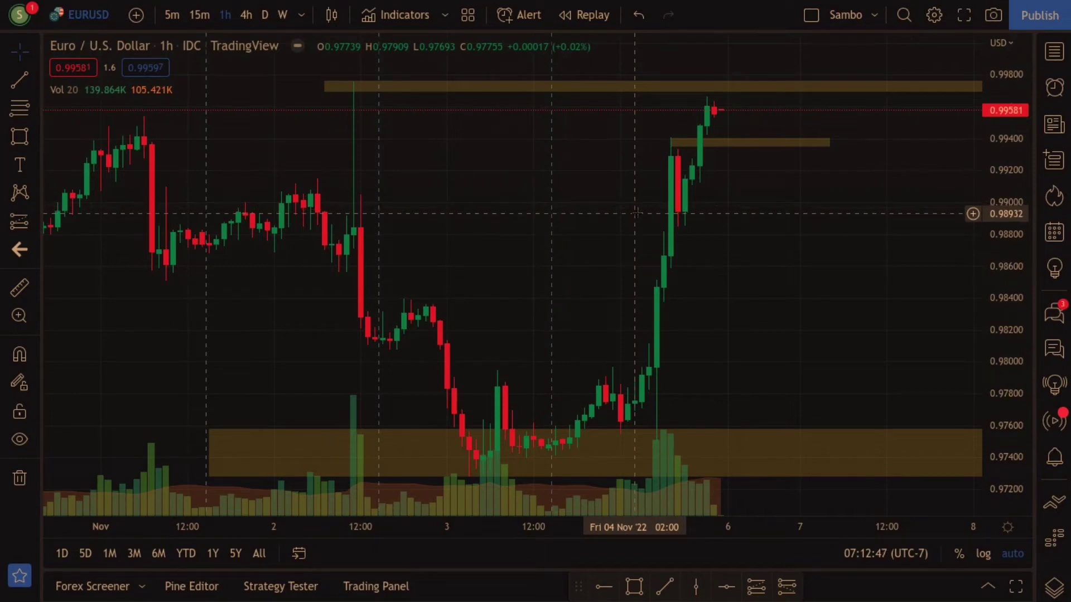
Step: Review the drawn zones on the 4-hour, daily and weekly charts
click(239, 21)
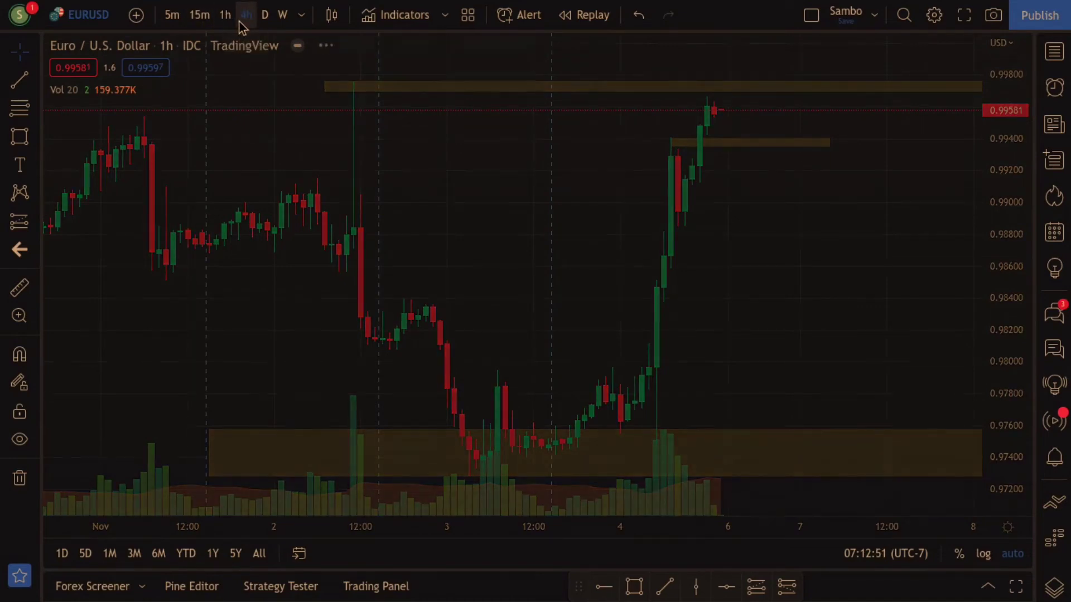
click(266, 17)
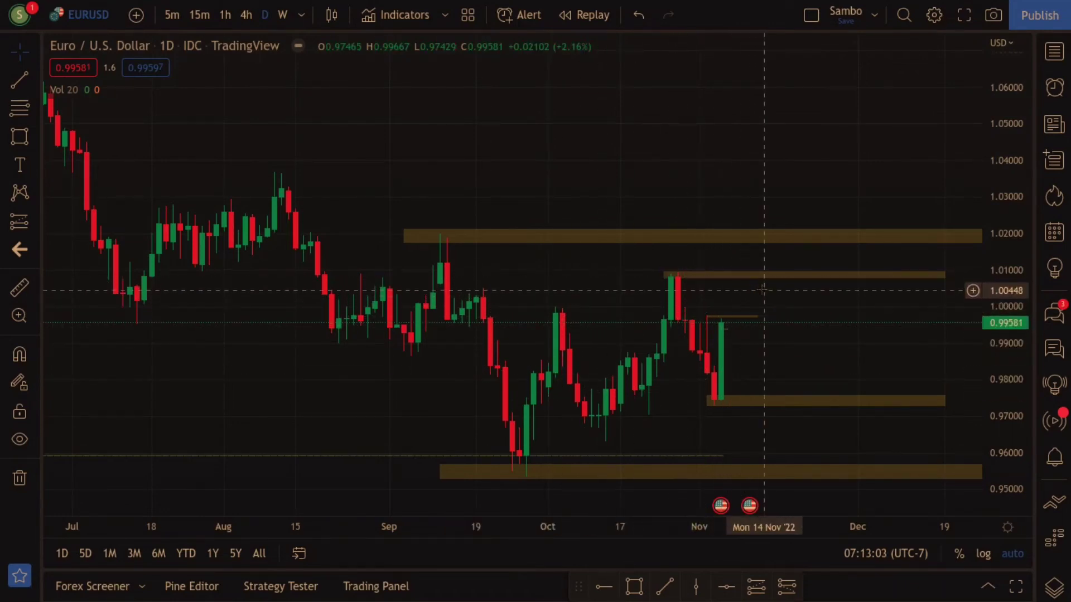
click(283, 17)
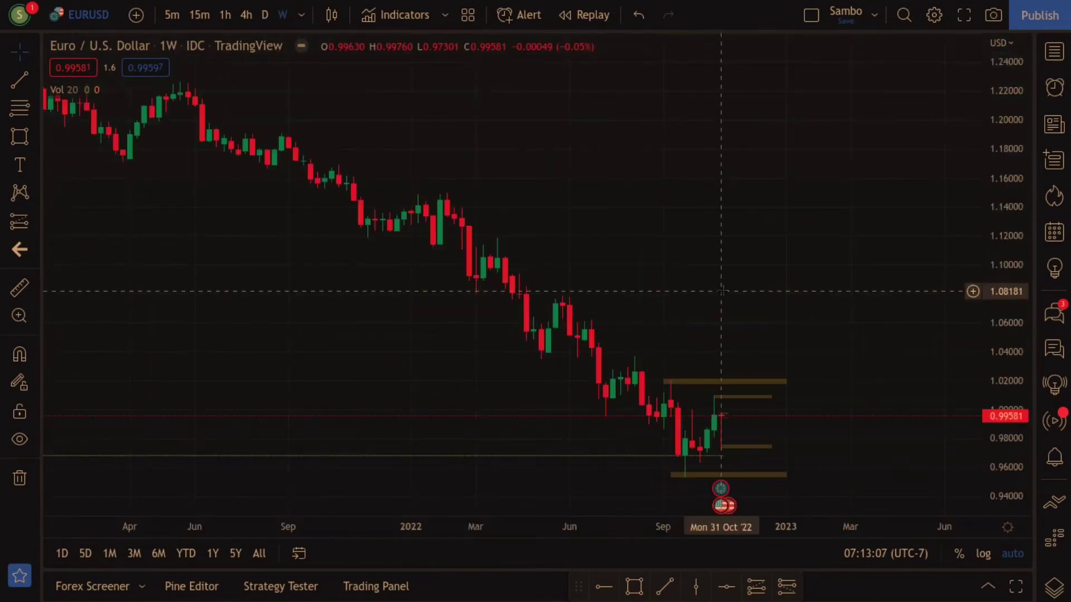